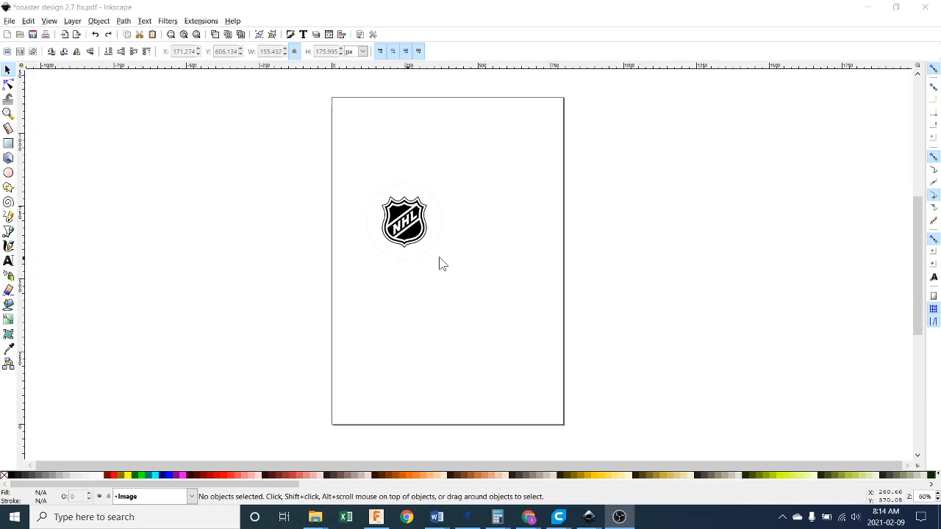
Inspect the NHL logo and its surrounding circle up close, and display the document's layer list.
{"action": "scroll", "coordinate": [394, 221], "scroll_direction": "up", "scroll_amount": 3}
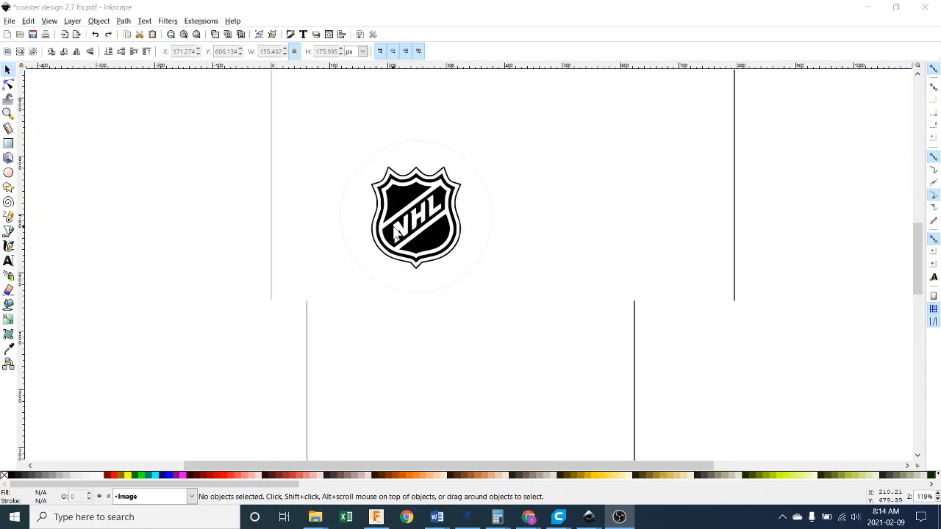
{"action": "scroll", "coordinate": [432, 219], "scroll_direction": "up", "scroll_amount": 2}
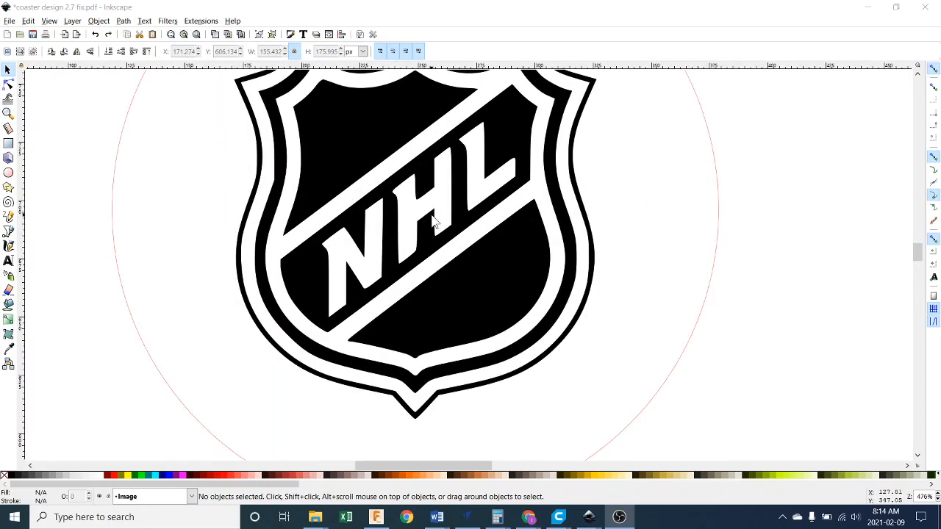
{"action": "scroll", "coordinate": [547, 232], "scroll_direction": "up", "scroll_amount": 8}
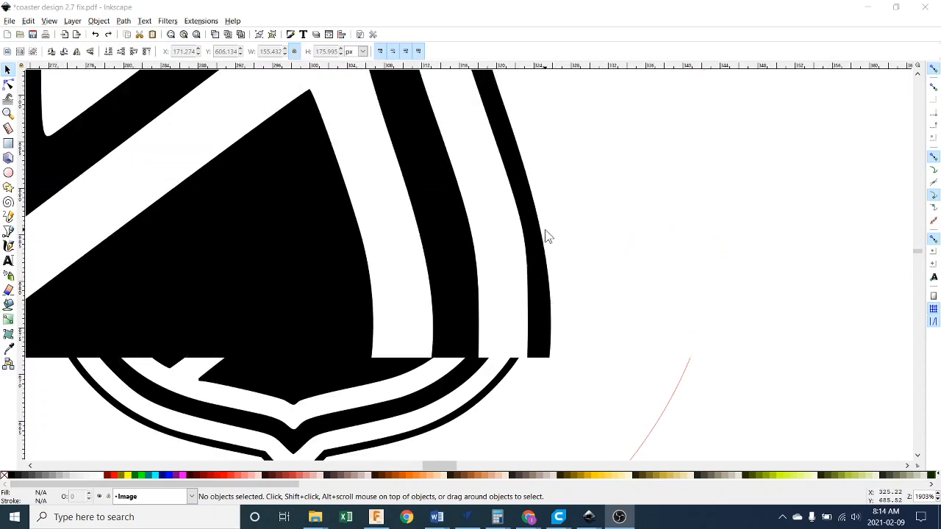
{"action": "scroll", "coordinate": [535, 241], "scroll_direction": "down", "scroll_amount": 9}
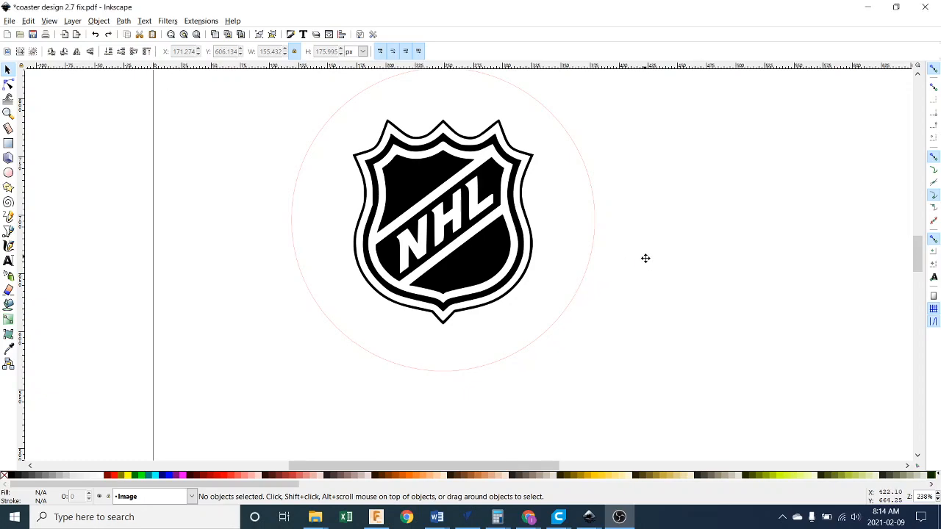
{"action": "left_click_drag", "start_coordinate": [643, 248], "coordinate": [650, 280]}
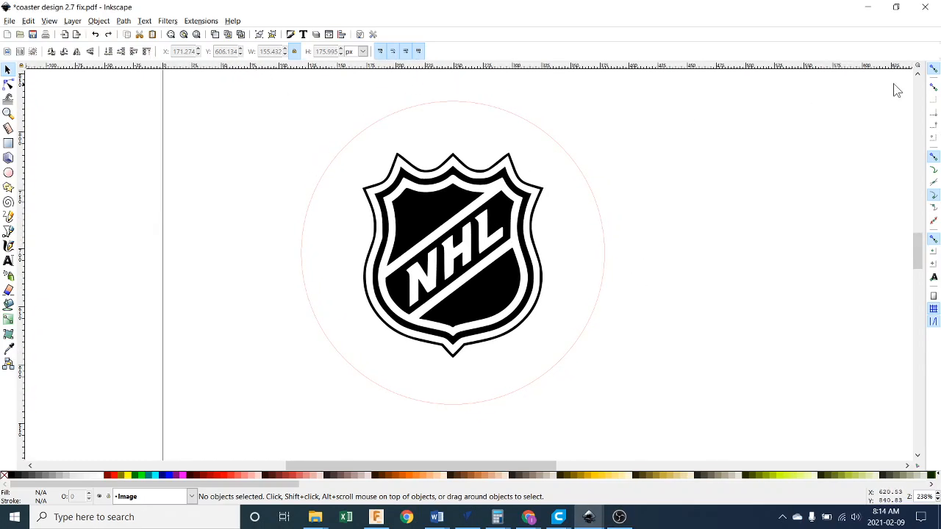
{"action": "left_click", "coordinate": [72, 21]}
{"action": "left_click", "coordinate": [122, 235]}
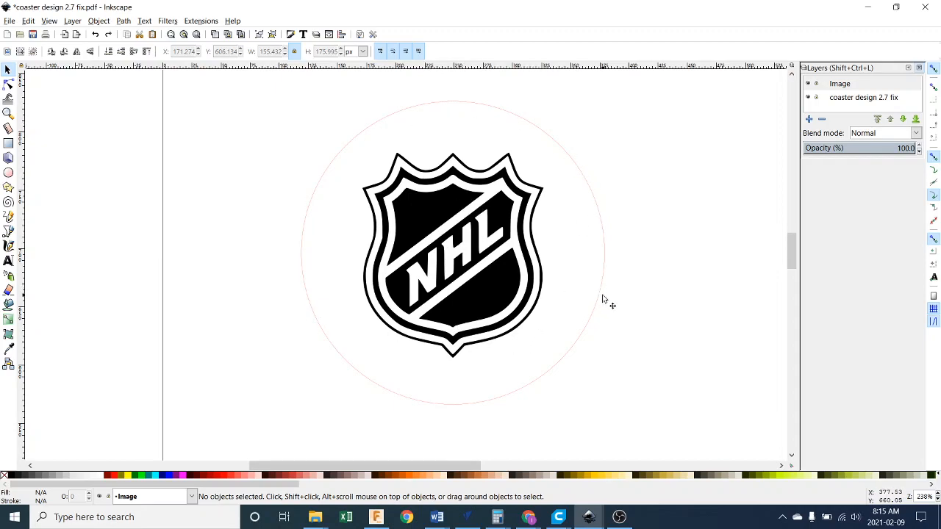
Hide the "coaster design 2.7 fix" layer containing the circle, leaving the Image layer shown.
{"action": "left_click", "coordinate": [809, 99]}
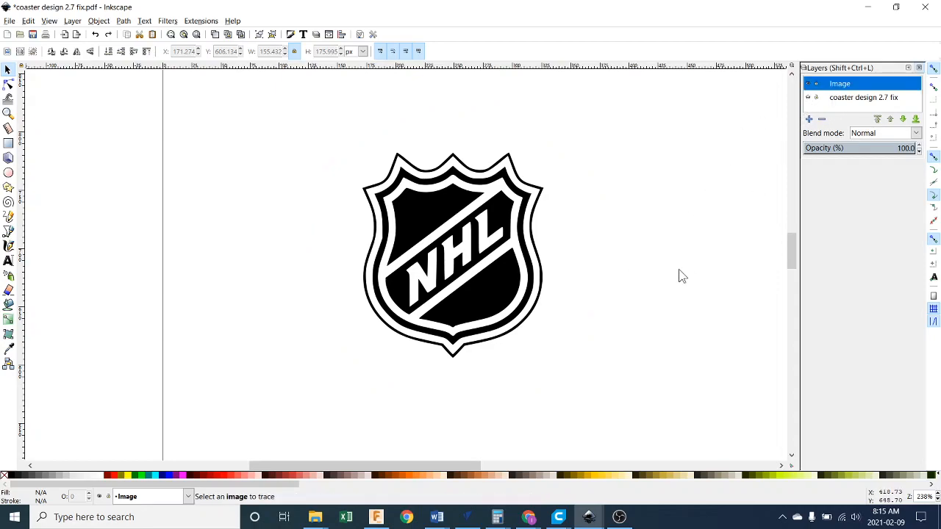
{"action": "left_click", "coordinate": [809, 97]}
{"action": "left_click", "coordinate": [809, 99]}
{"action": "left_click", "coordinate": [809, 98]}
{"action": "left_click", "coordinate": [807, 97]}
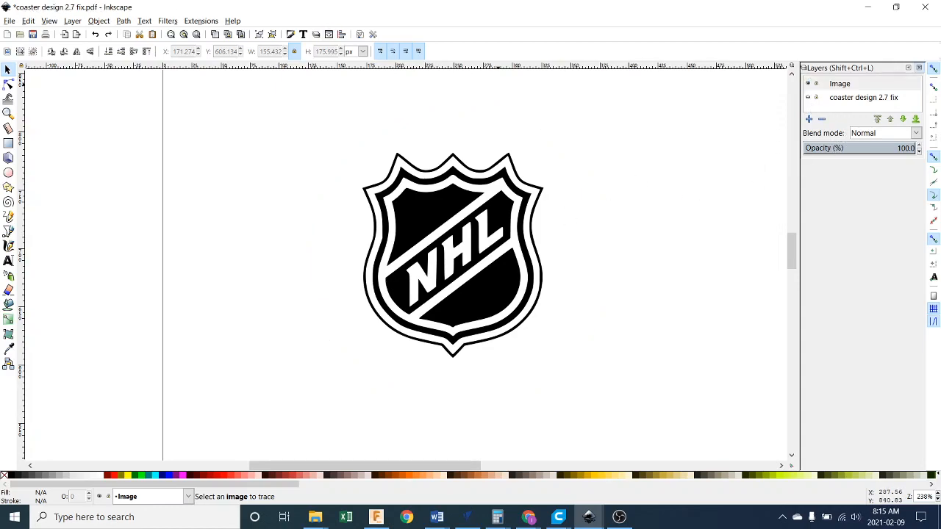
{"action": "left_click", "coordinate": [9, 21]}
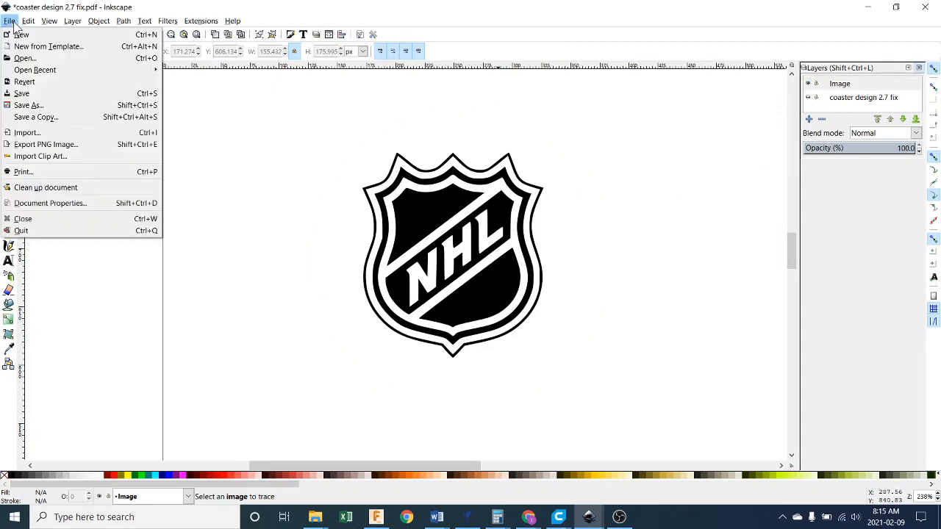
{"action": "left_click", "coordinate": [71, 118]}
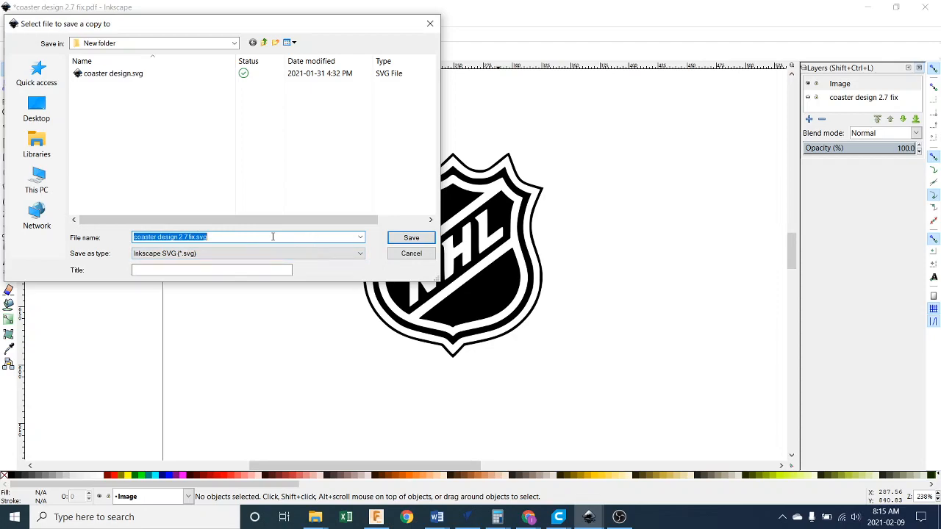
{"action": "left_click", "coordinate": [398, 243]}
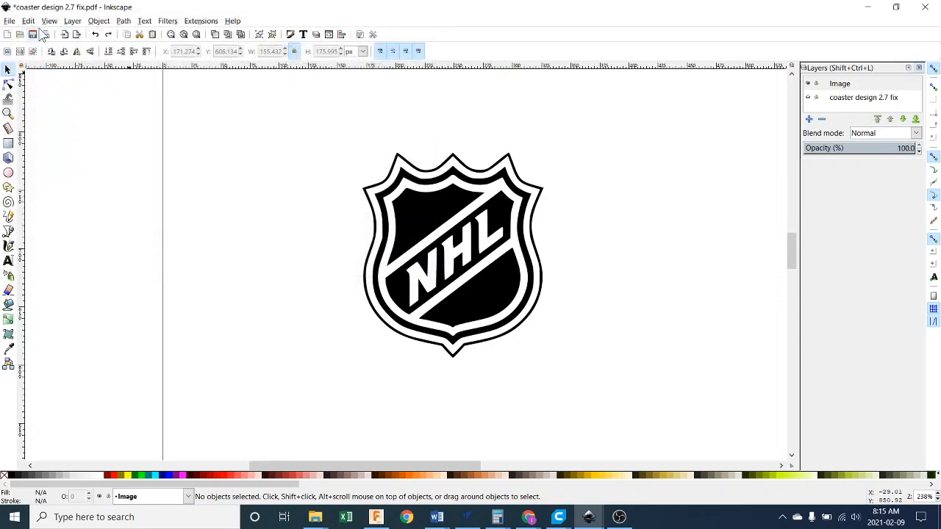
Save the document in Inkscape SVG format as coaster design 2.7 fix.svg in New folder.
{"action": "left_click", "coordinate": [12, 21]}
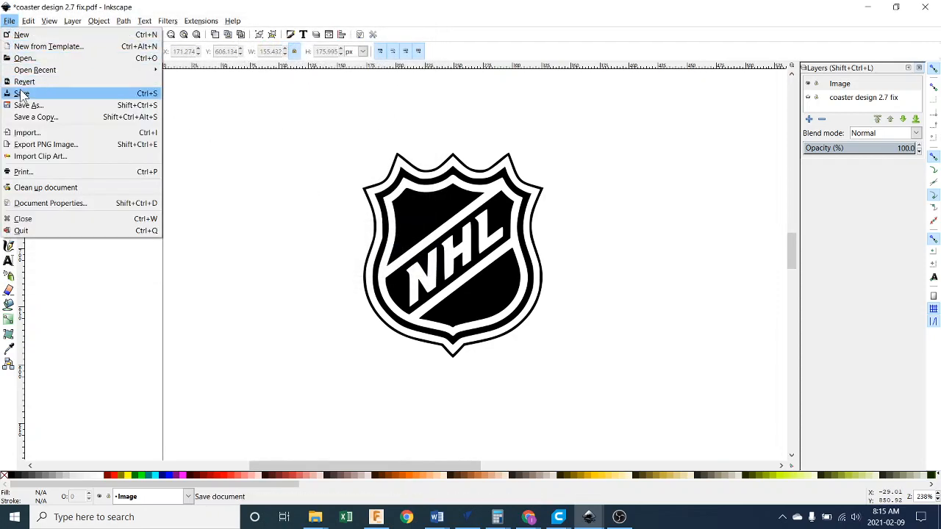
{"action": "left_click", "coordinate": [119, 89]}
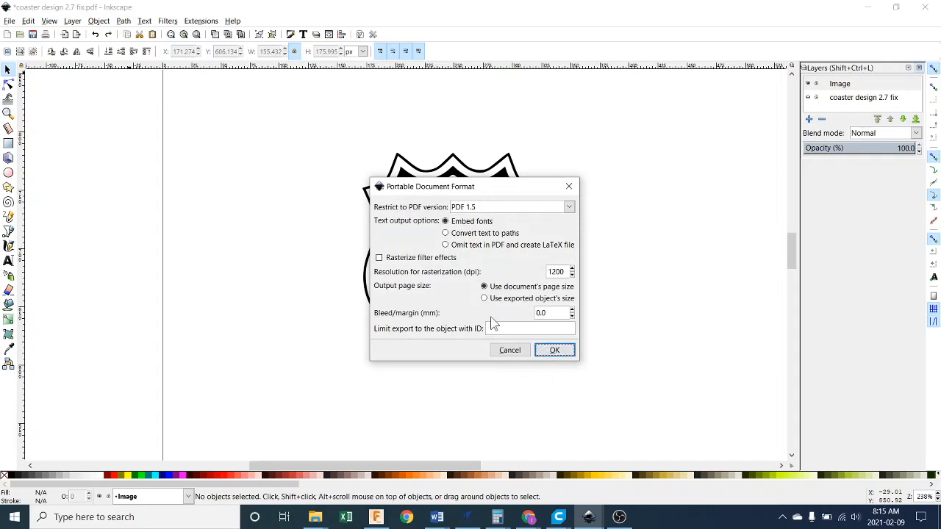
{"action": "left_click", "coordinate": [570, 186]}
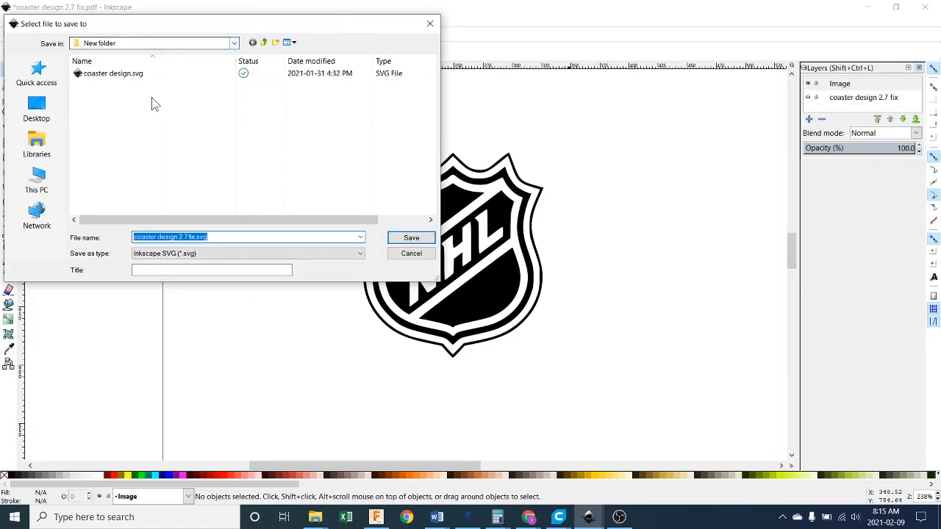
{"action": "left_click", "coordinate": [390, 241]}
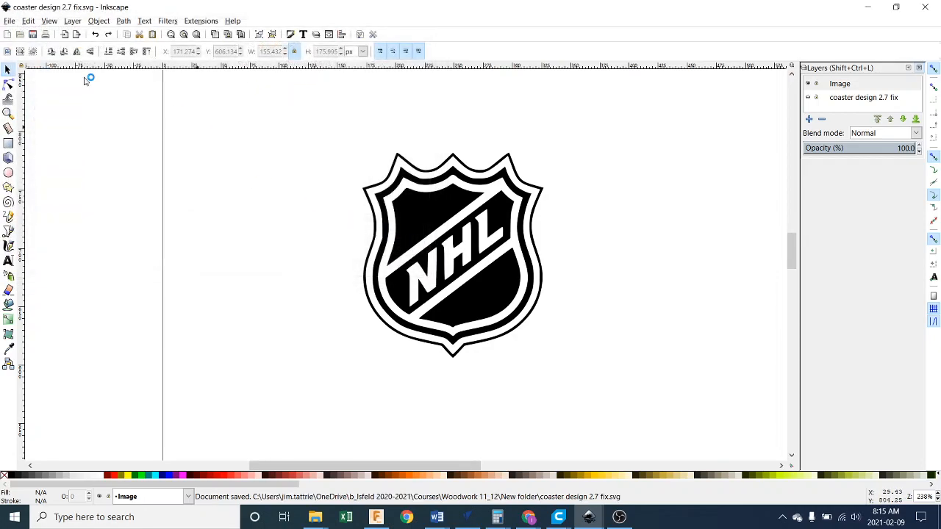
Start saving a copy of the document with Portable Document Format (*.pdf) as the file type.
{"action": "left_click", "coordinate": [9, 21]}
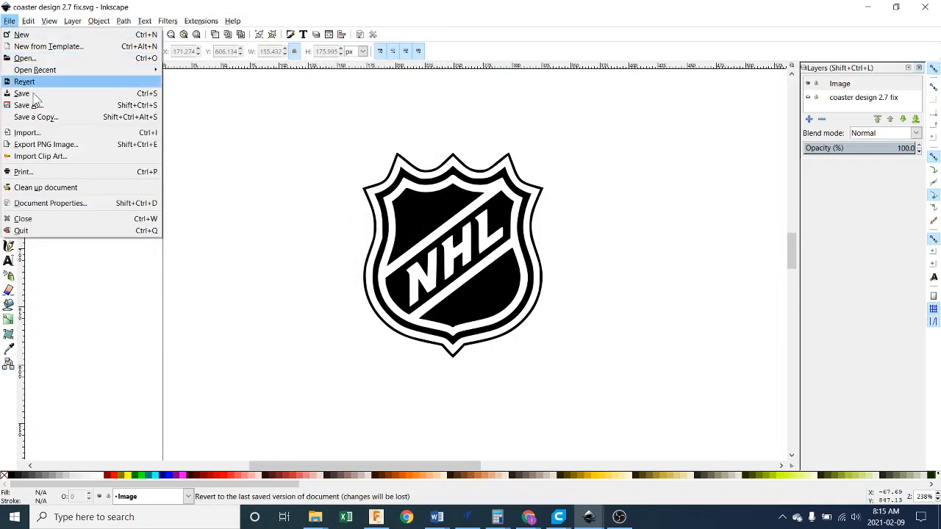
{"action": "left_click", "coordinate": [66, 117]}
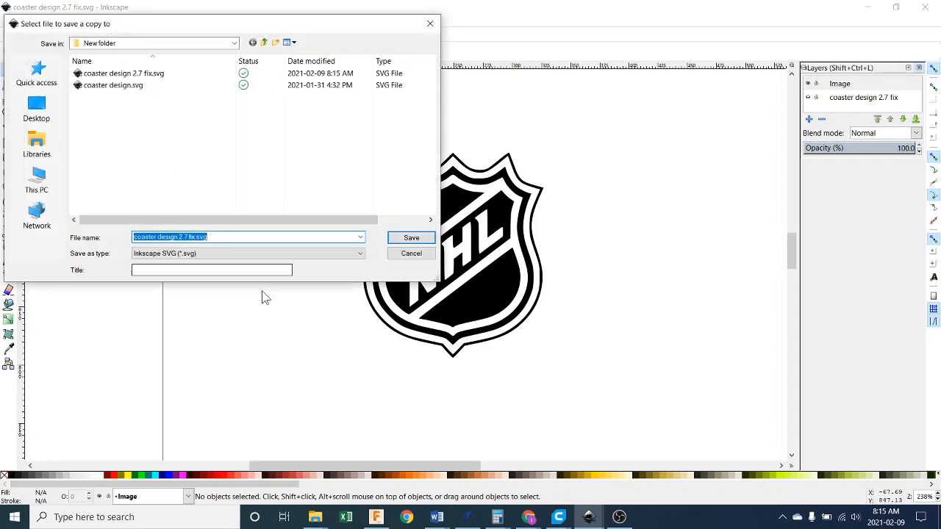
{"action": "left_click", "coordinate": [253, 254]}
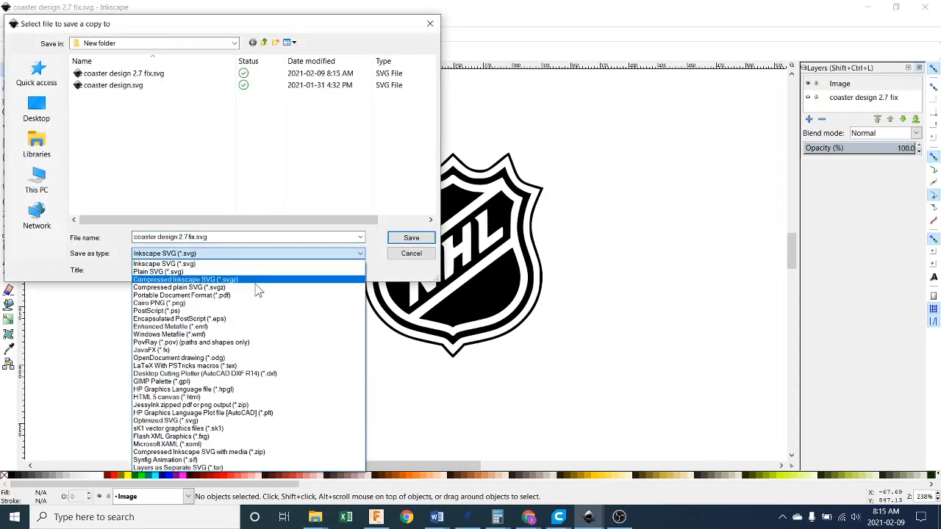
{"action": "left_click", "coordinate": [272, 297]}
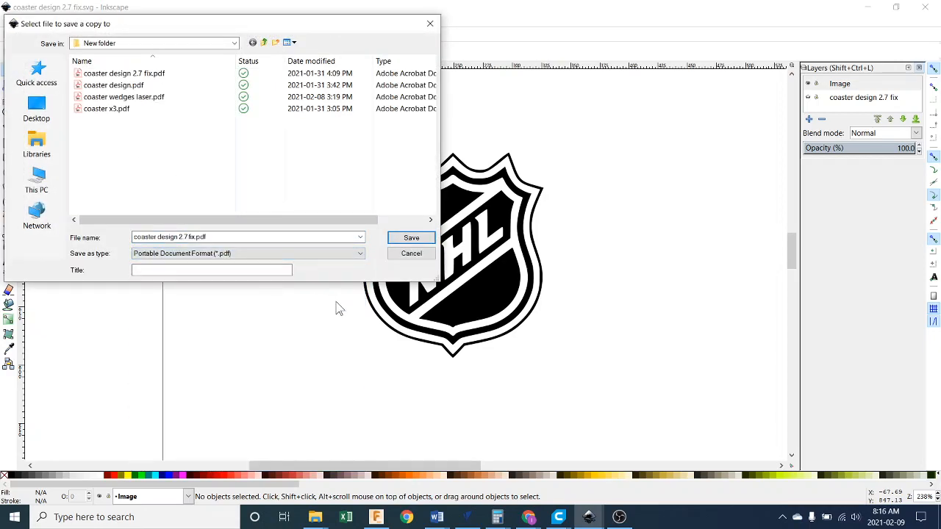
Choose the Wood 11_12 folder inside Documents as the location for the PDF copy.
{"action": "left_click", "coordinate": [234, 43]}
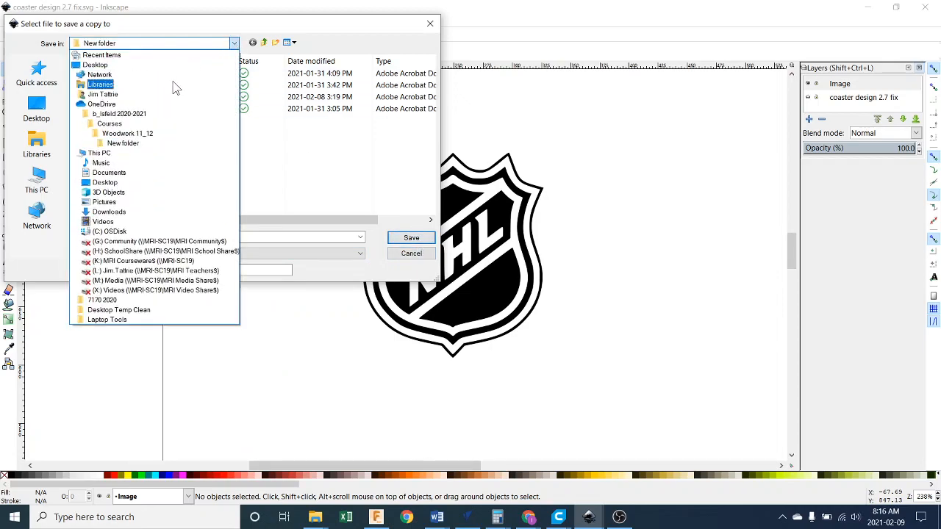
{"action": "left_click", "coordinate": [161, 174]}
{"action": "scroll", "coordinate": [169, 185], "scroll_direction": "down", "scroll_amount": 3}
{"action": "double_click", "coordinate": [155, 181]}
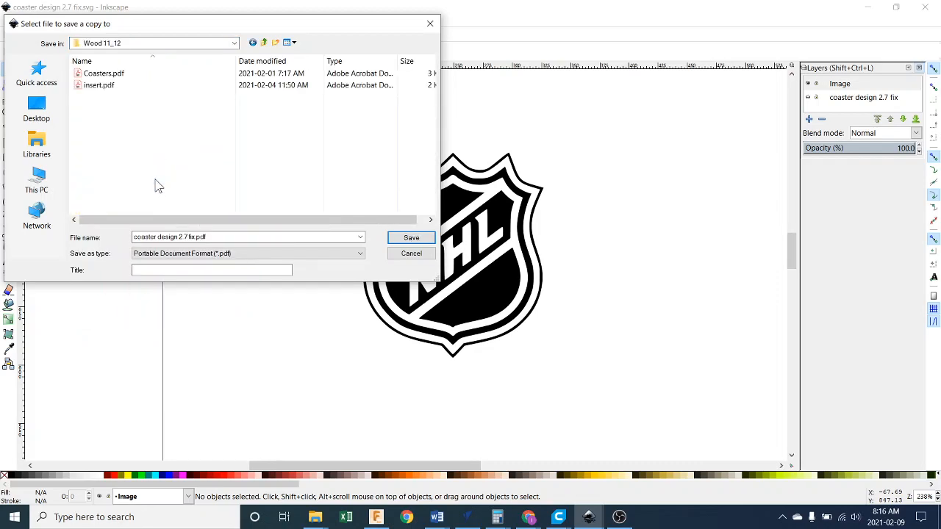
Name the copy NHL Image Laser and save it as a PDF 1.5 file using the document's page size.
{"action": "left_click", "coordinate": [198, 238]}
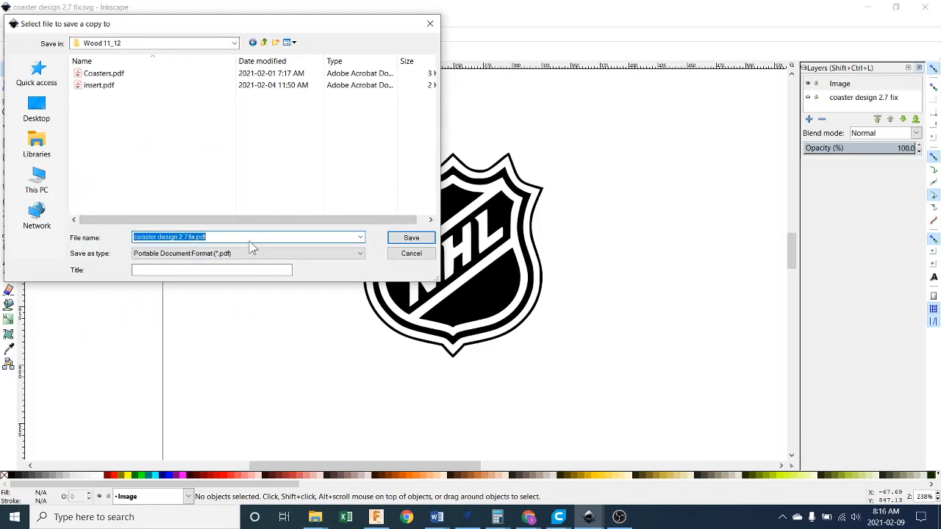
{"action": "type", "text": "NH"}
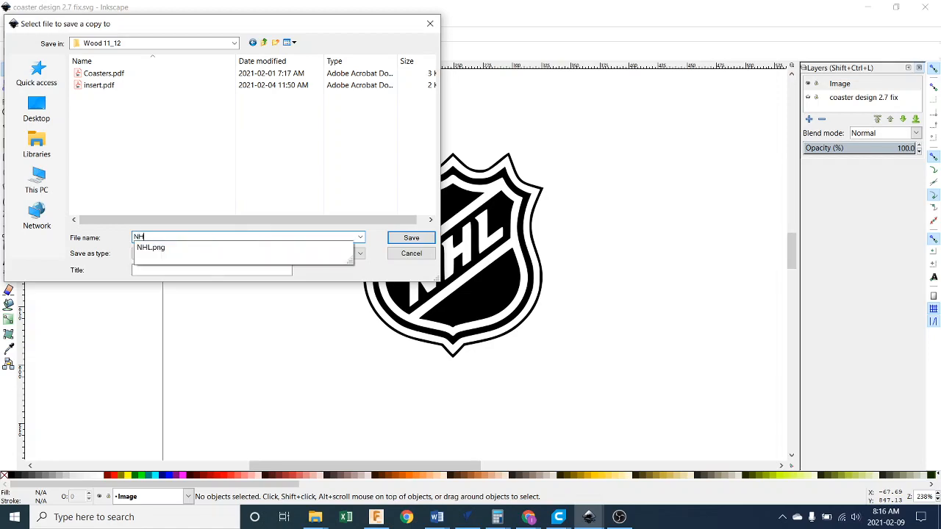
{"action": "type", "text": "L Image Laser"}
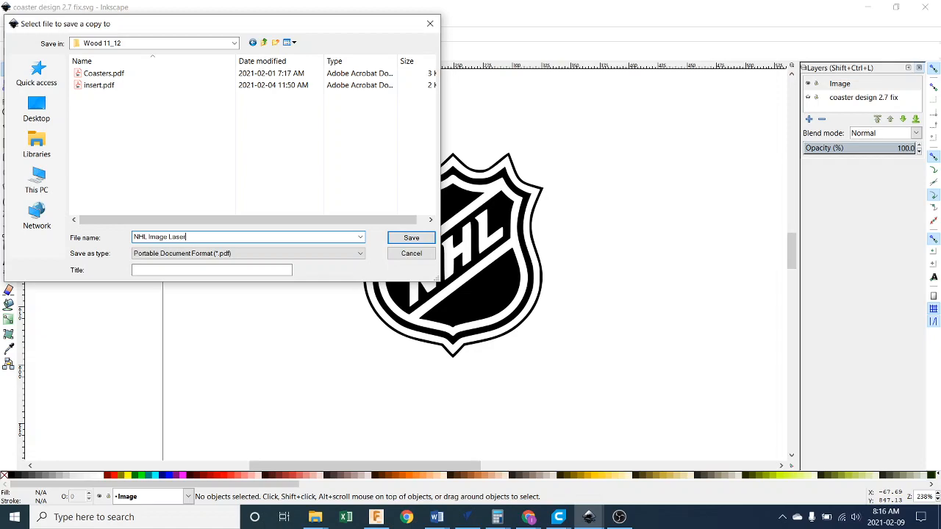
{"action": "left_click", "coordinate": [409, 238]}
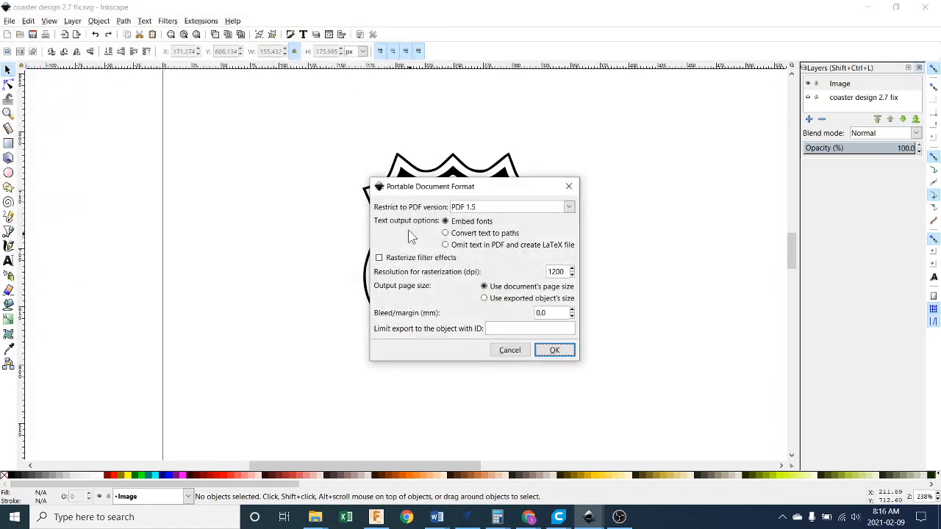
{"action": "left_click", "coordinate": [553, 351]}
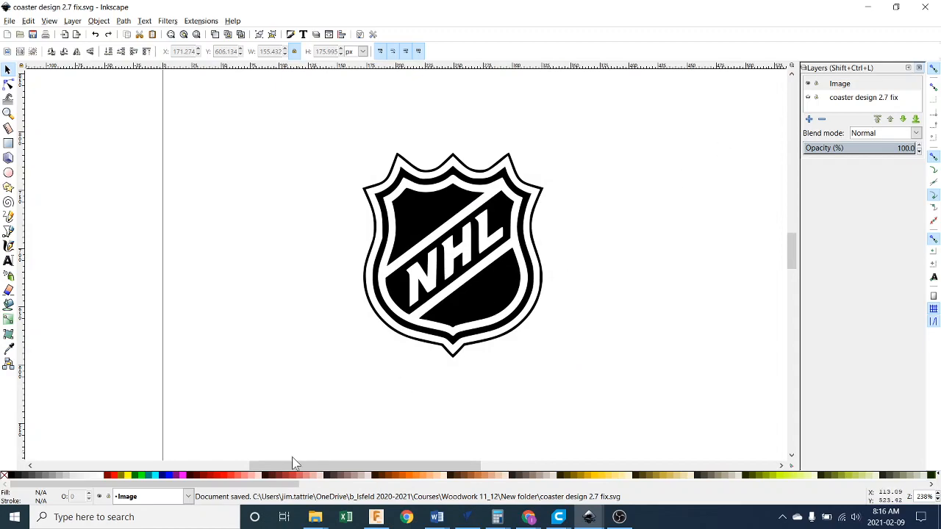
Switch to File Explorer and open the Wood 11_12 folder in Documents.
{"action": "mouse_move", "coordinate": [319, 519]}
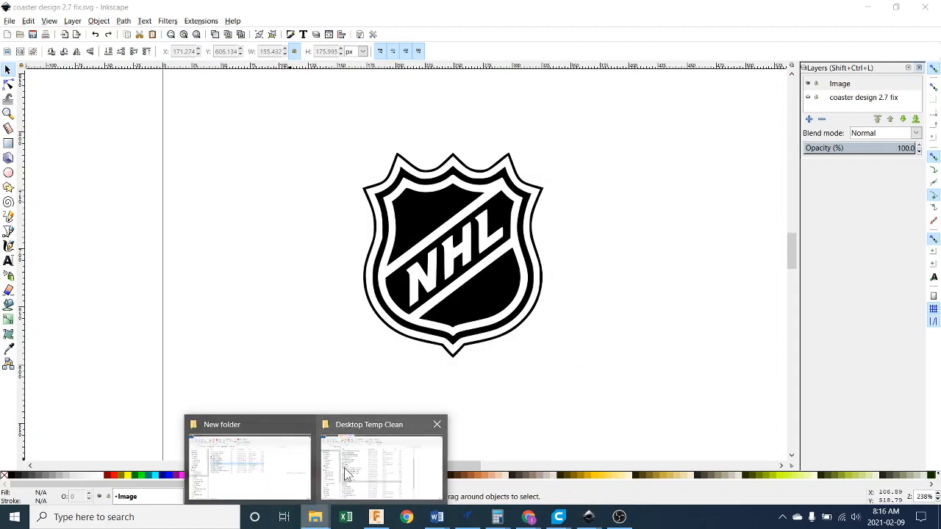
{"action": "left_click", "coordinate": [346, 471]}
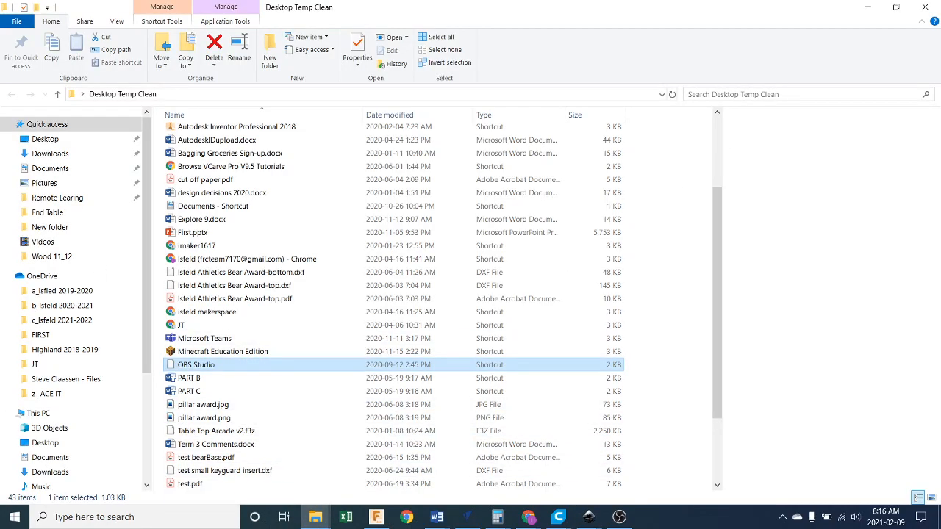
{"action": "left_click", "coordinate": [77, 169]}
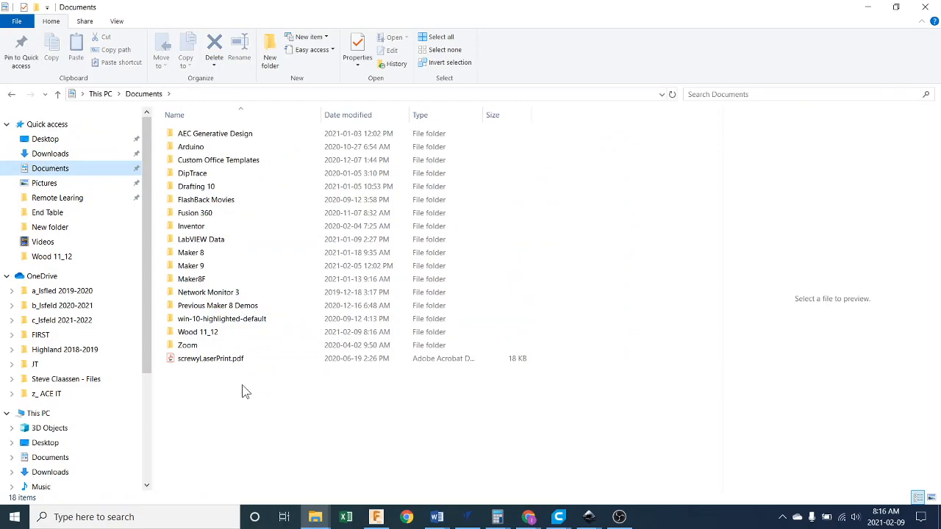
{"action": "double_click", "coordinate": [226, 333]}
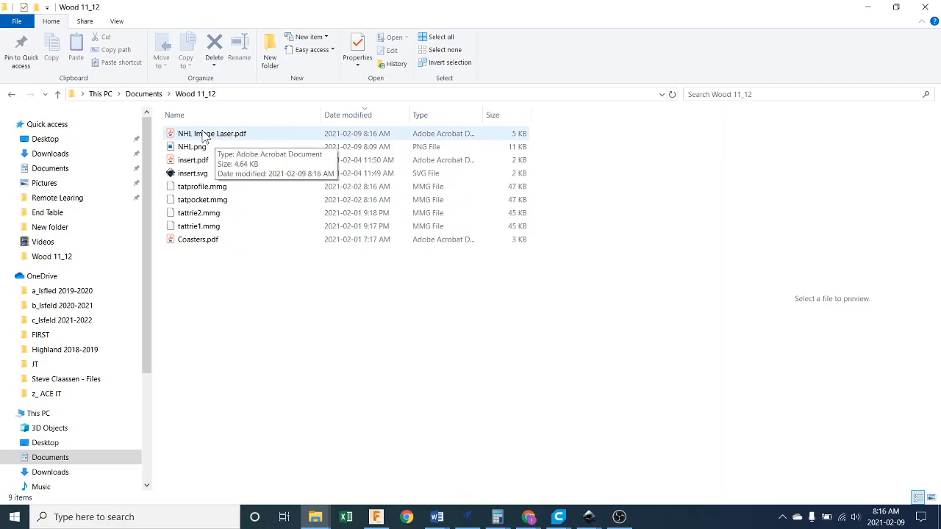
Open NHL Image Laser.pdf with Adobe Acrobat Reader DC.
{"action": "right_click", "coordinate": [204, 138]}
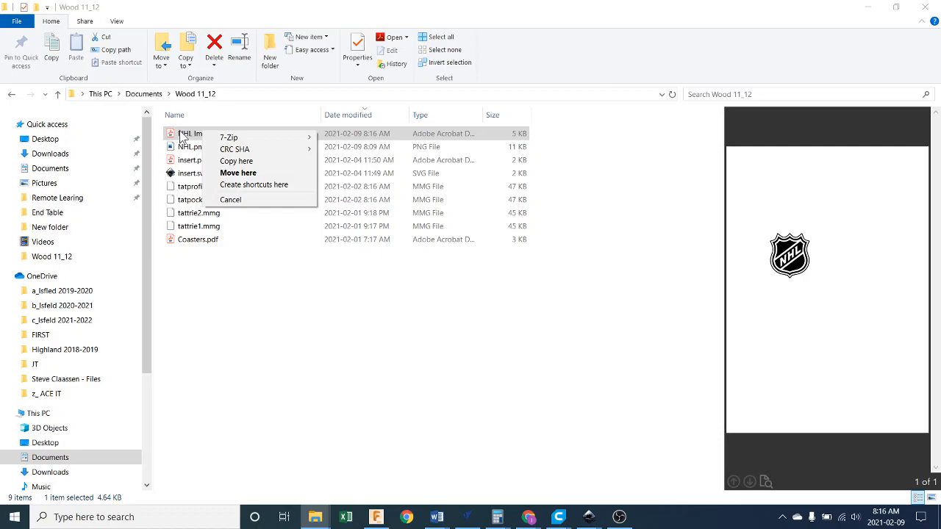
{"action": "left_click", "coordinate": [227, 339]}
{"action": "right_click", "coordinate": [199, 137]}
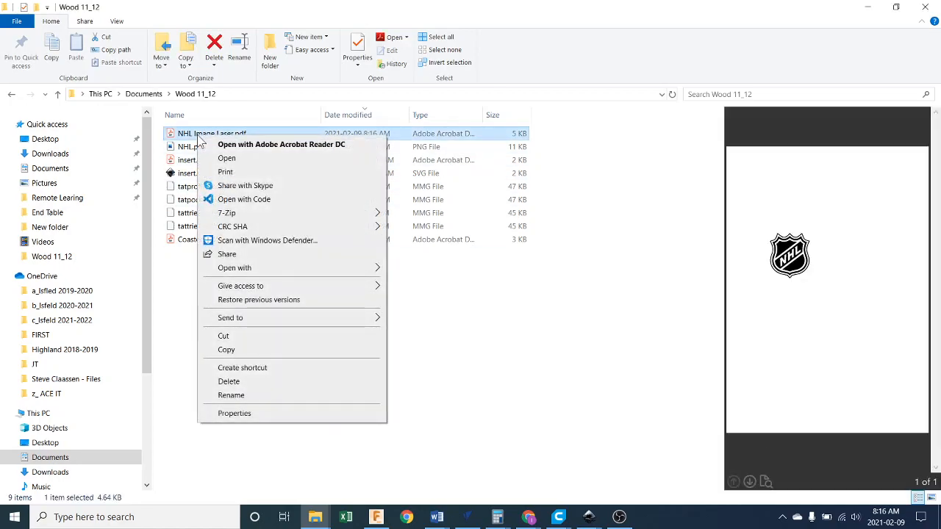
{"action": "mouse_move", "coordinate": [248, 269]}
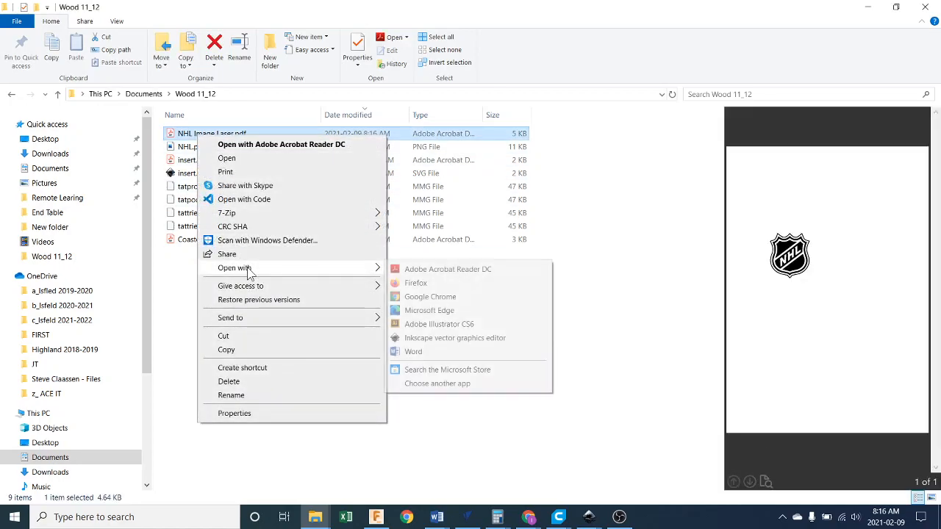
{"action": "left_click", "coordinate": [446, 273]}
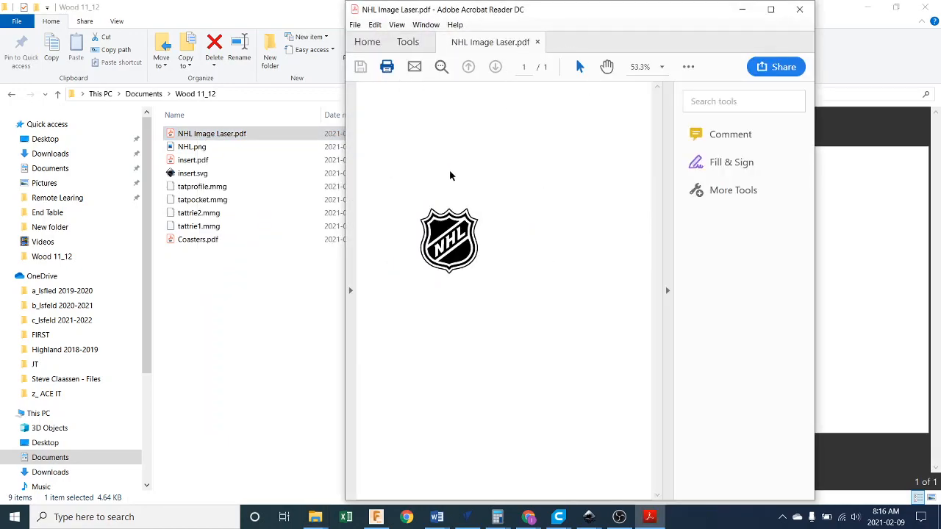
Print NHL Image Laser.pdf to the VLS4.60/75 laser printer at actual size in landscape orientation.
{"action": "key", "text": "ctrl+p"}
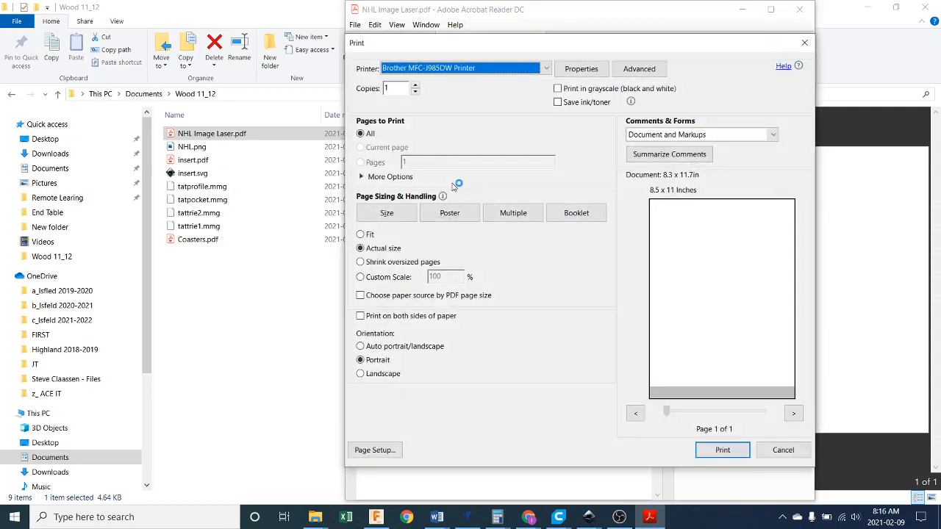
{"action": "left_click", "coordinate": [497, 70]}
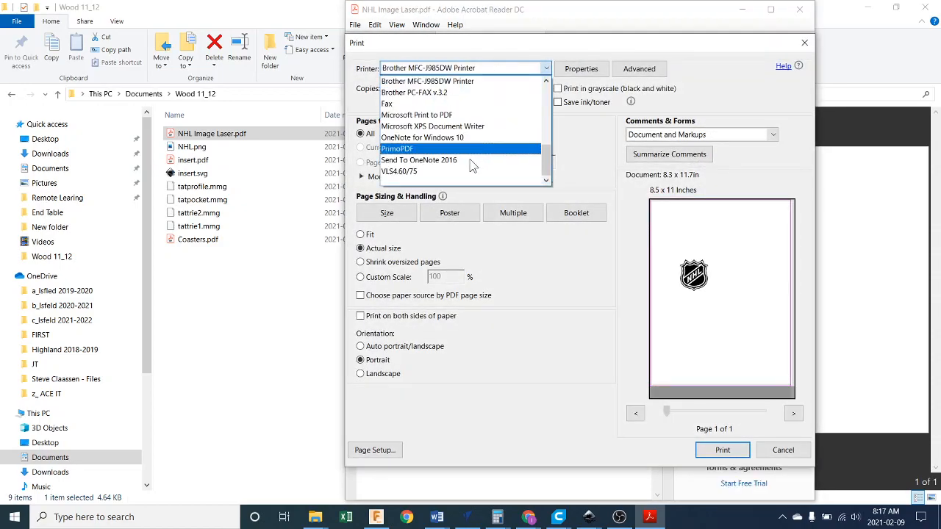
{"action": "left_click", "coordinate": [407, 175]}
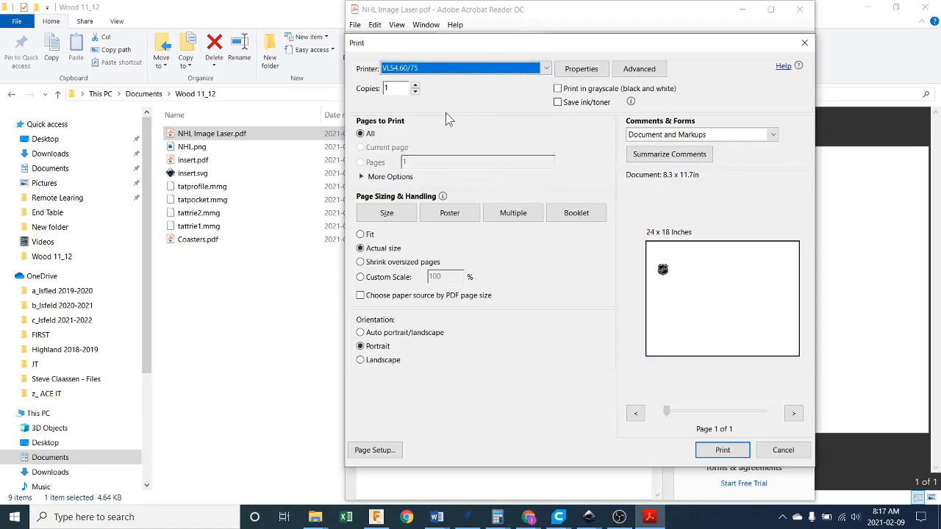
{"action": "left_click", "coordinate": [360, 248]}
{"action": "left_click", "coordinate": [373, 363]}
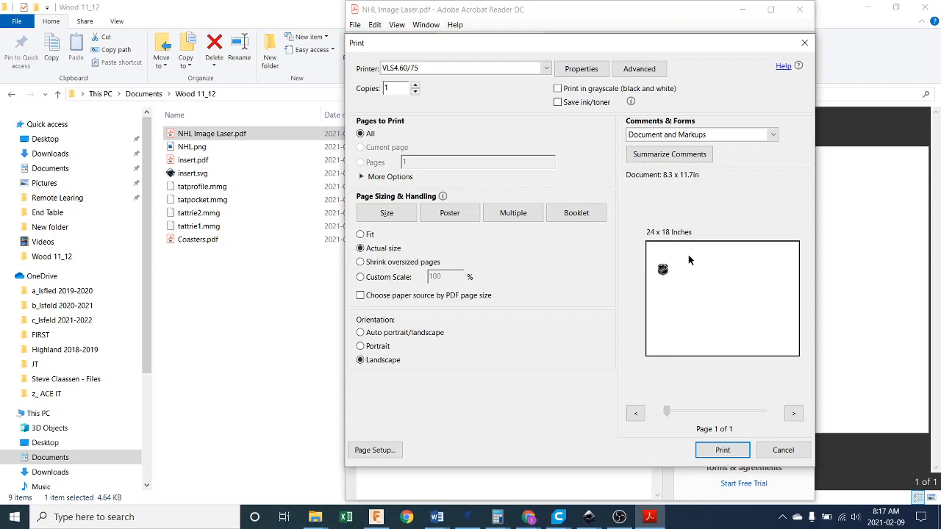
{"action": "left_click", "coordinate": [722, 450]}
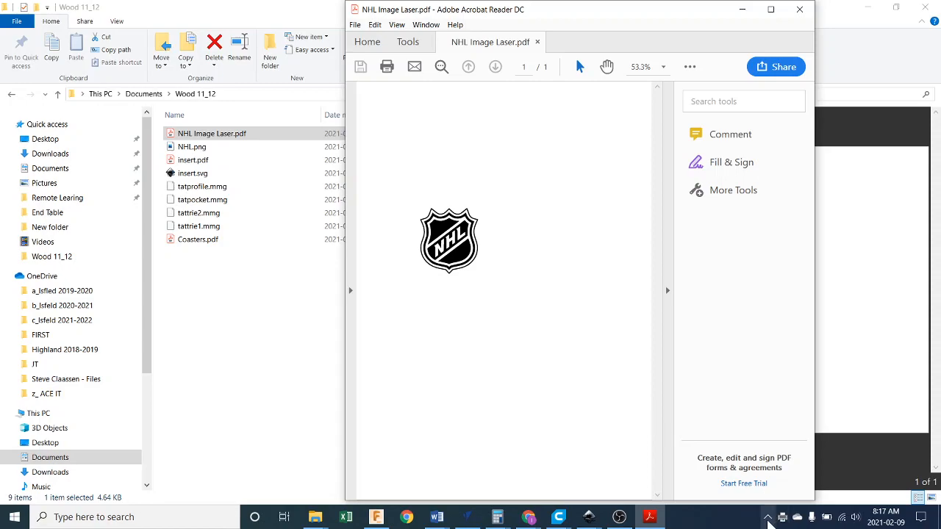
Switch to the VLS4.60/75 laser Control Panel and open the laser settings for the NHL Image Laser.pdf job.
{"action": "left_click", "coordinate": [768, 517]}
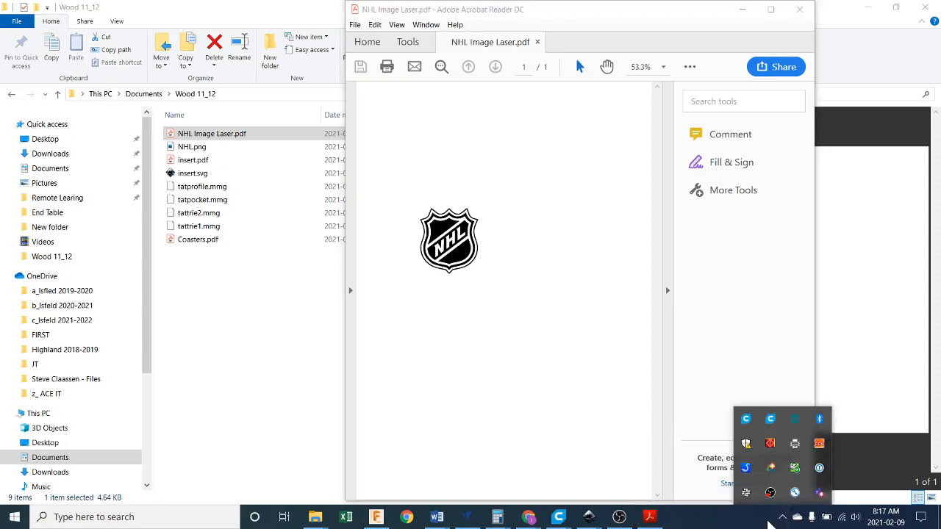
{"action": "left_click", "coordinate": [771, 446]}
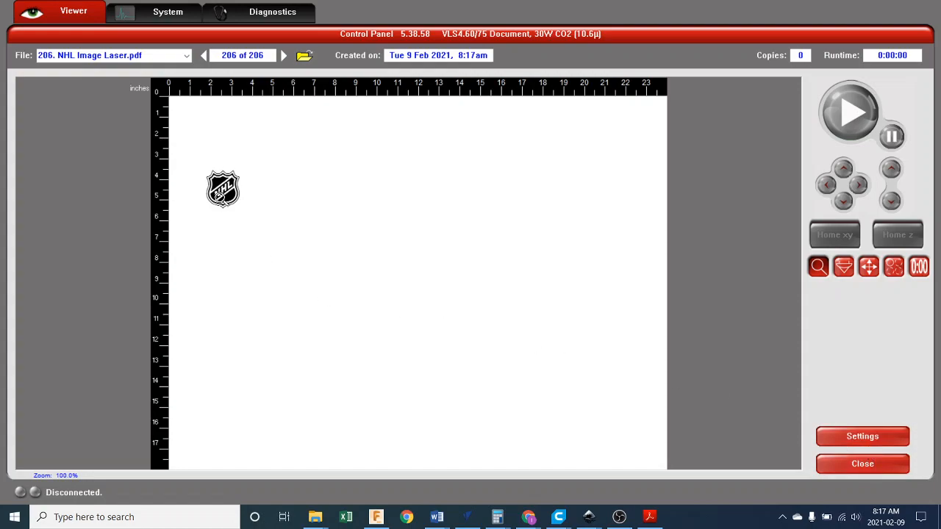
{"action": "left_click", "coordinate": [870, 437]}
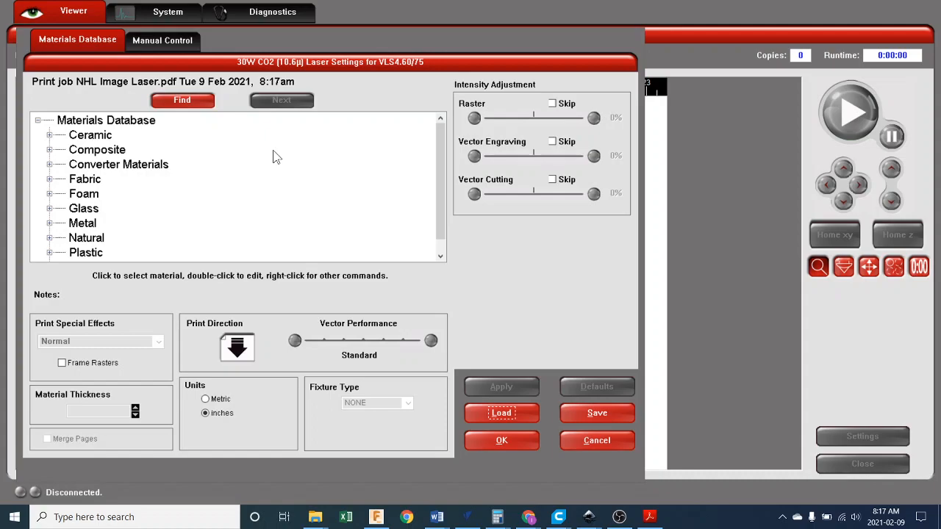
Choose Birch from the medium woods under Natural materials and apply a material thickness of 0.125 inches.
{"action": "scroll", "coordinate": [136, 210], "scroll_direction": "down", "scroll_amount": 1}
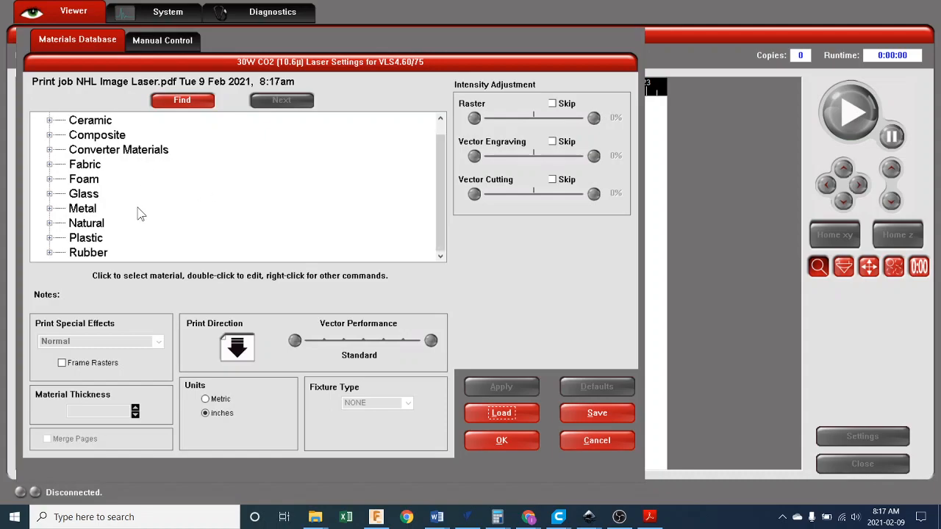
{"action": "left_click", "coordinate": [49, 225]}
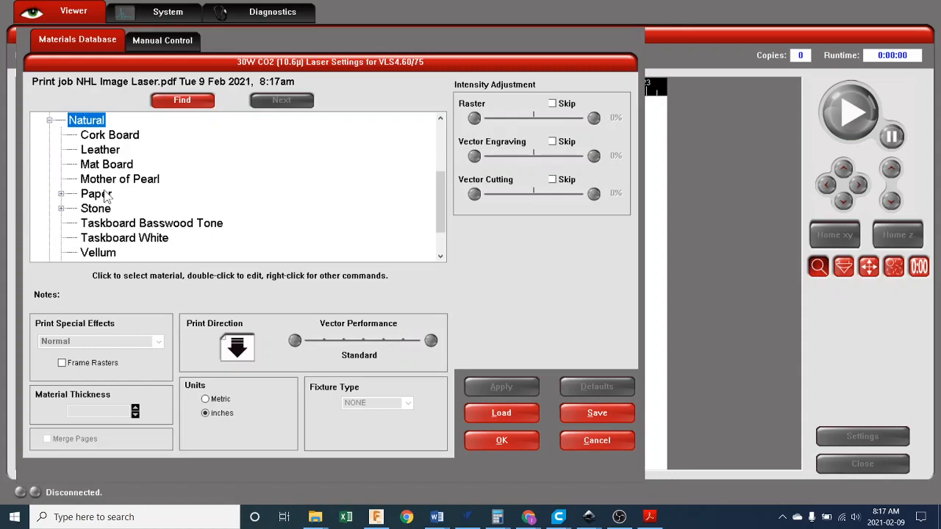
{"action": "scroll", "coordinate": [90, 225], "scroll_direction": "down", "scroll_amount": 1}
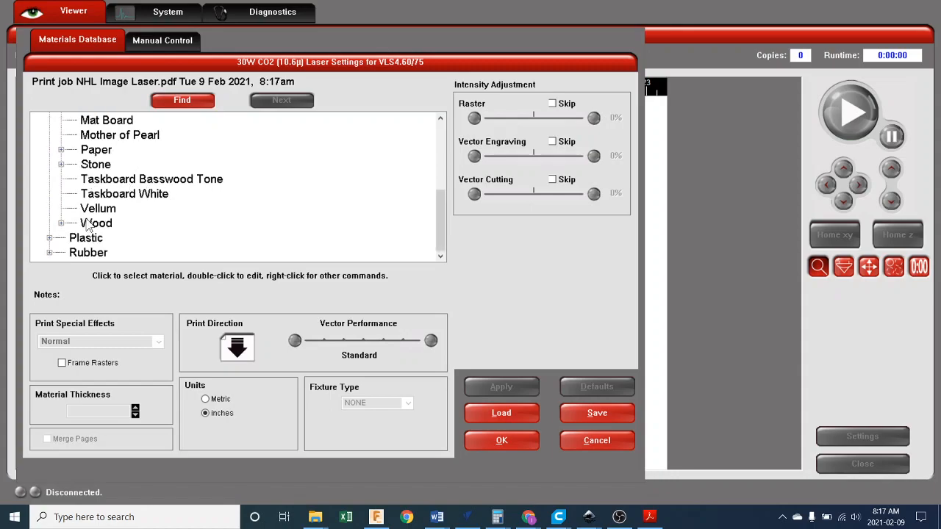
{"action": "left_click", "coordinate": [61, 224]}
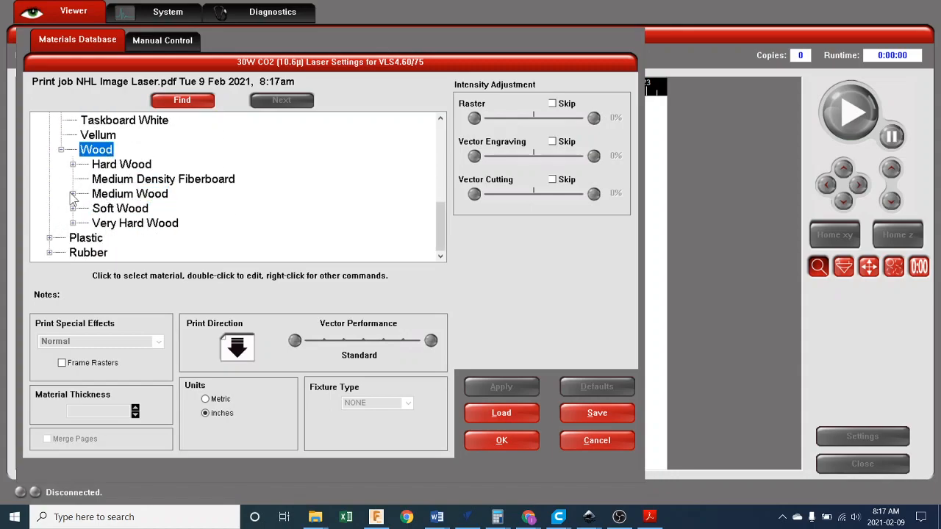
{"action": "left_click", "coordinate": [73, 194]}
{"action": "left_click", "coordinate": [116, 223]}
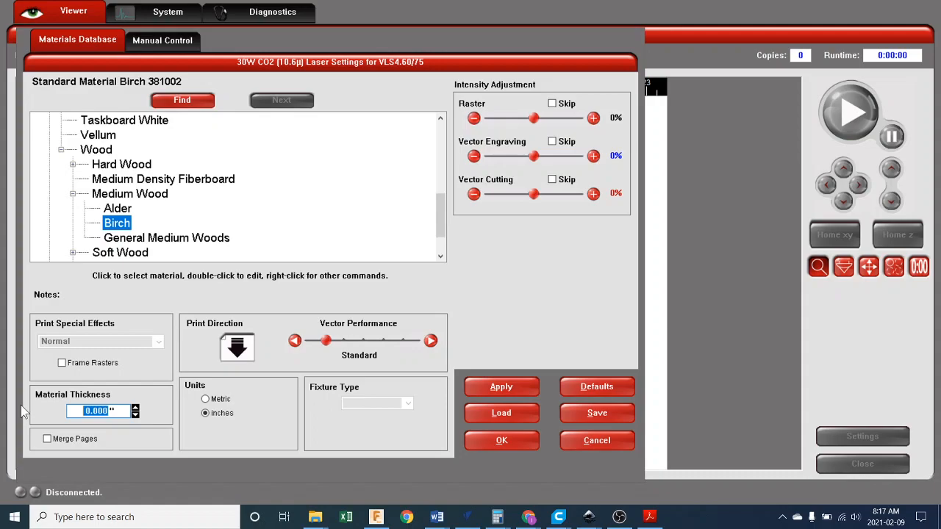
{"action": "type", "text": ".125"}
{"action": "left_click", "coordinate": [485, 384]}
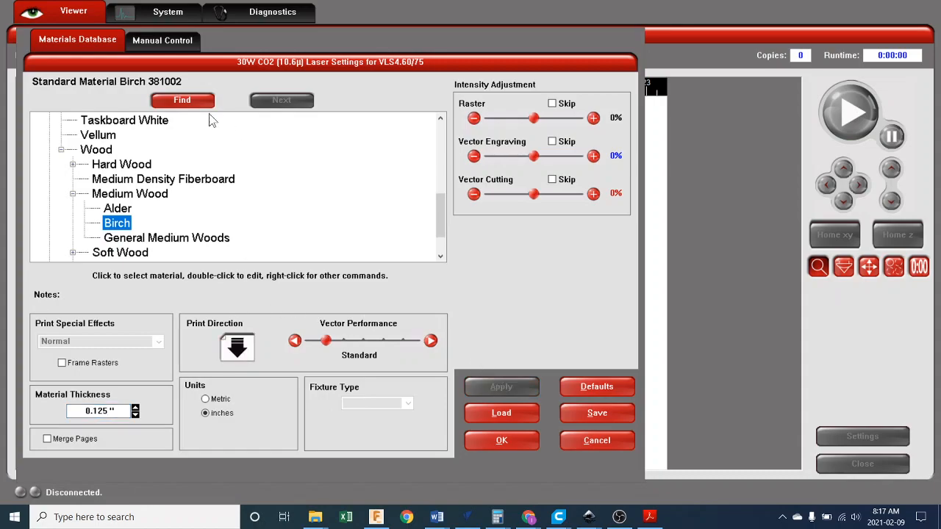
Review the power, speed and PPI values for each color in the manual settings, and accept the laser settings.
{"action": "left_click", "coordinate": [152, 46]}
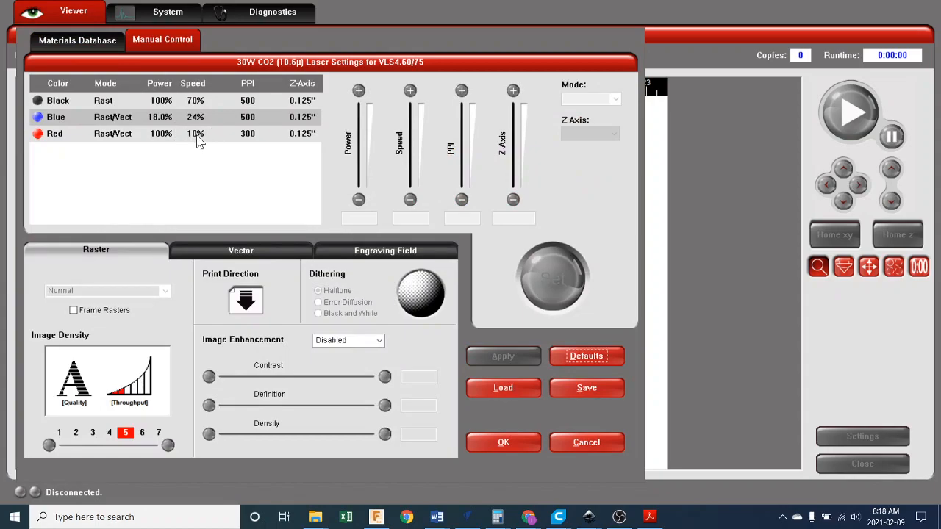
{"action": "left_click", "coordinate": [96, 46]}
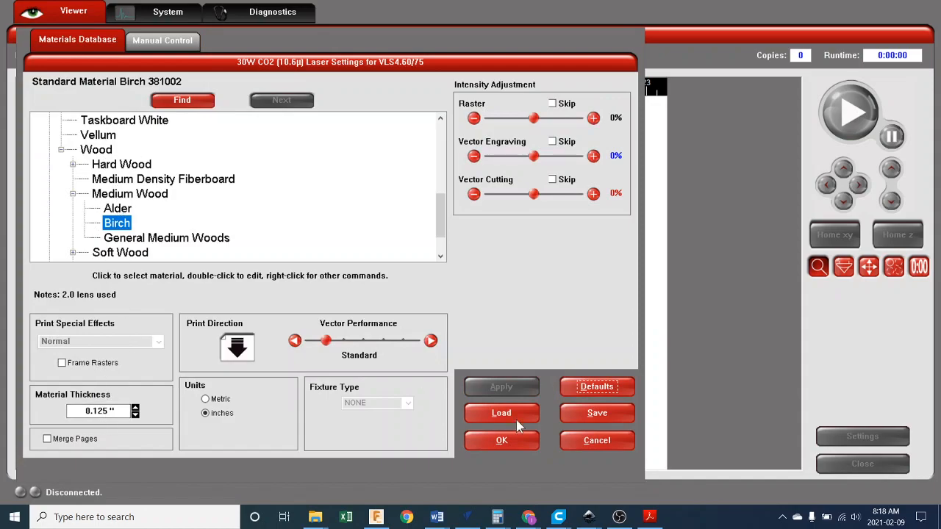
{"action": "left_click", "coordinate": [499, 441]}
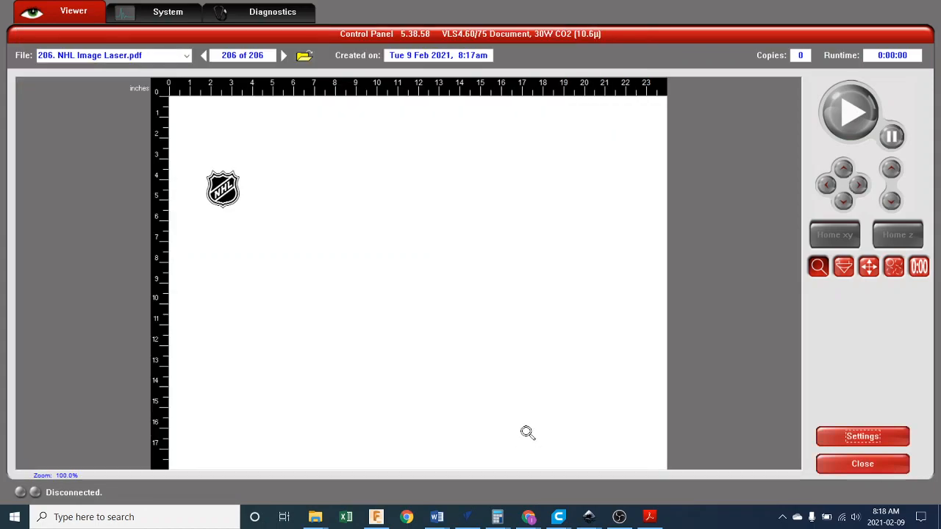
Relocate the NHL logo near the middle of the engraving field, with its center at about x 10.74 and y 8.12 inches.
{"action": "left_click", "coordinate": [869, 267]}
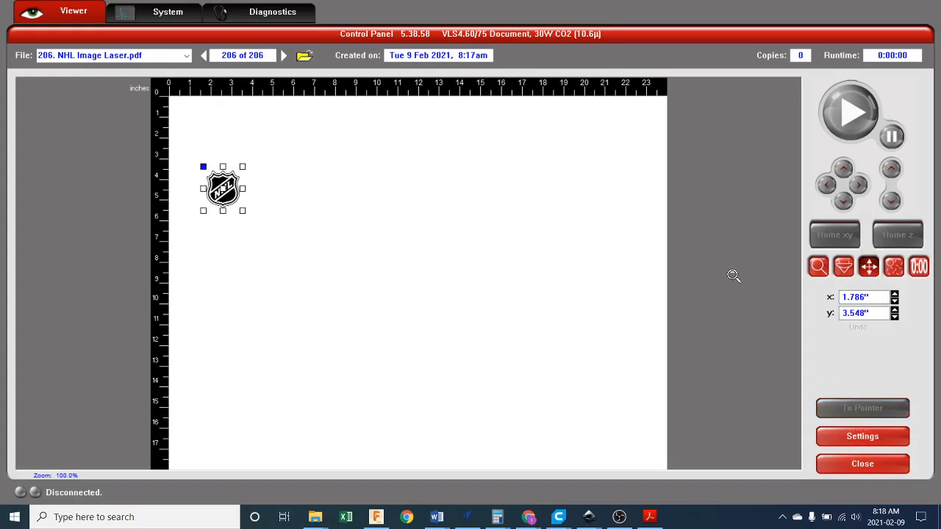
{"action": "left_click_drag", "start_coordinate": [226, 197], "coordinate": [347, 264]}
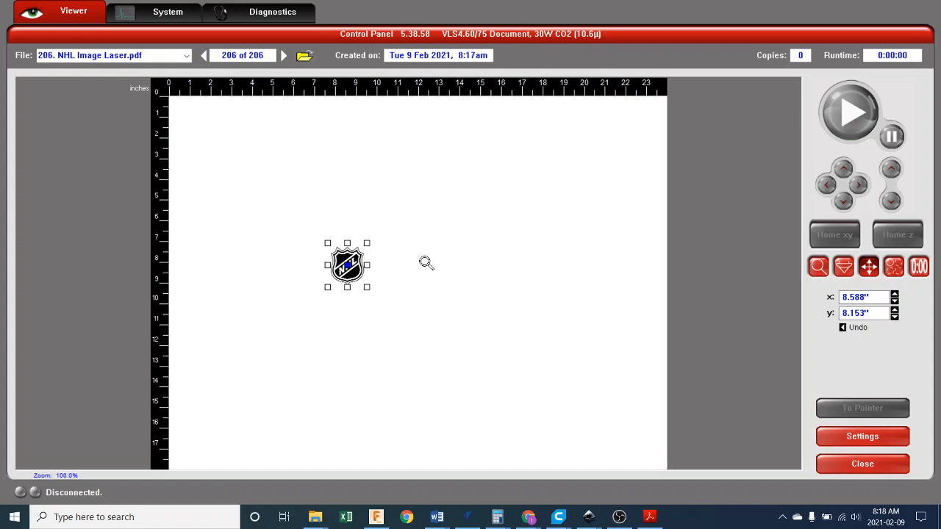
{"action": "left_click_drag", "start_coordinate": [347, 268], "coordinate": [395, 270]}
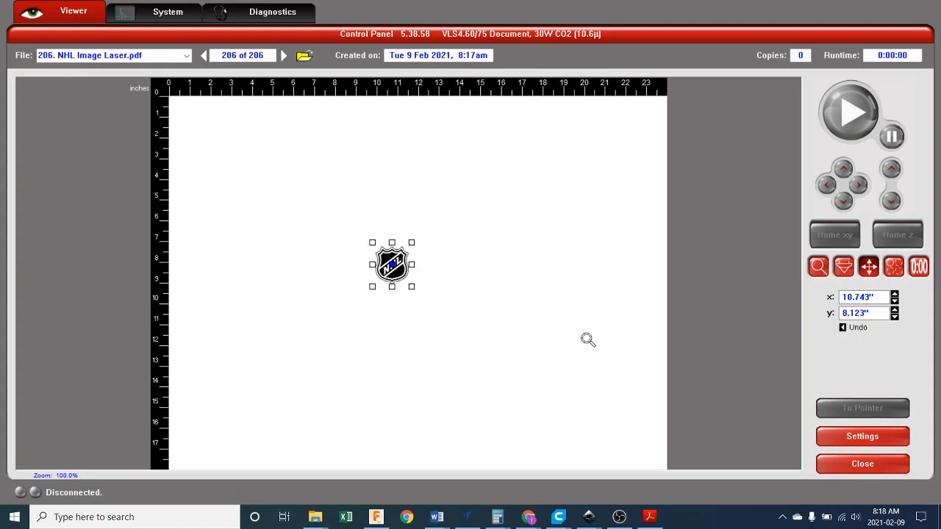